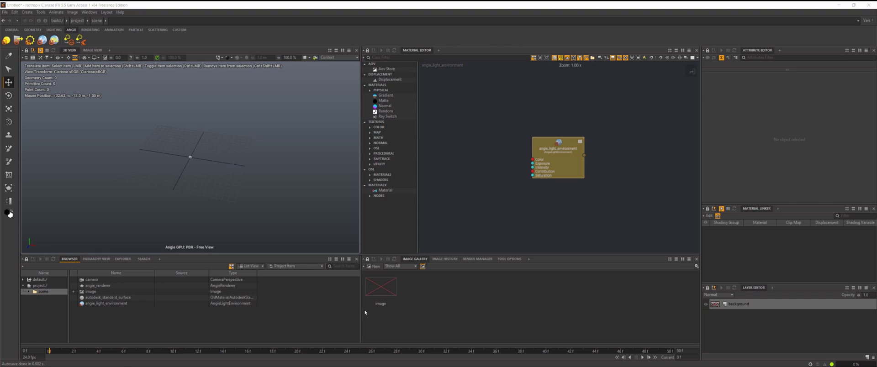
Create a new polygrid from the Browser's new-item menu
right_click(146, 316)
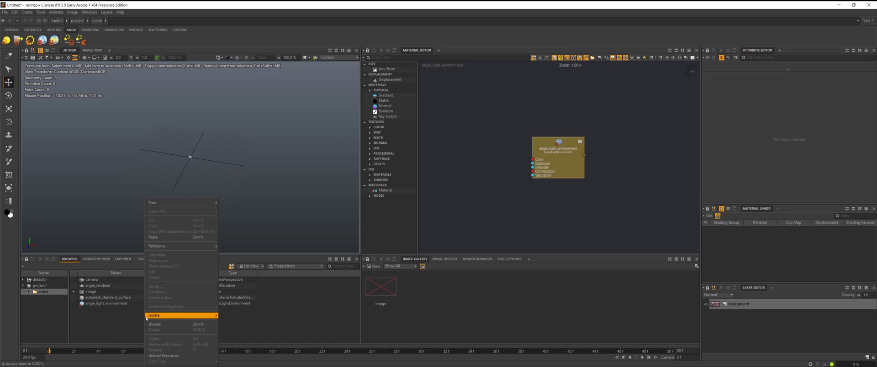
type("poly")
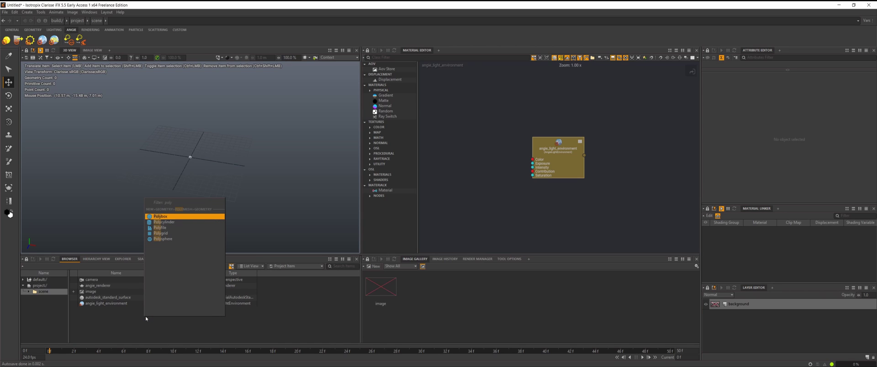
key("Down")
key("Down")
key("Down")
key("Return")
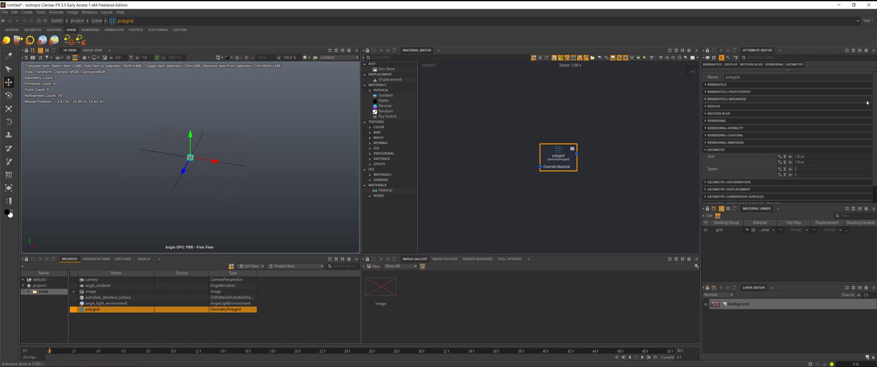
Size the polygrid 100 m by 100 m and keep the viewport shading on PBR
left_click(799, 157)
type("100")
key("Tab")
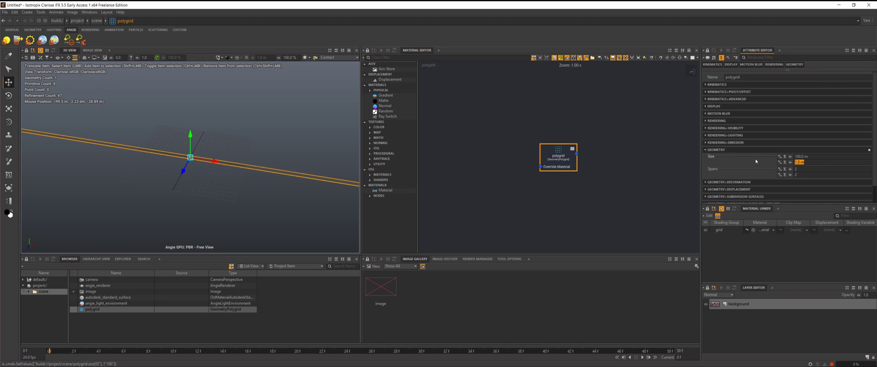
type("100")
key("Return")
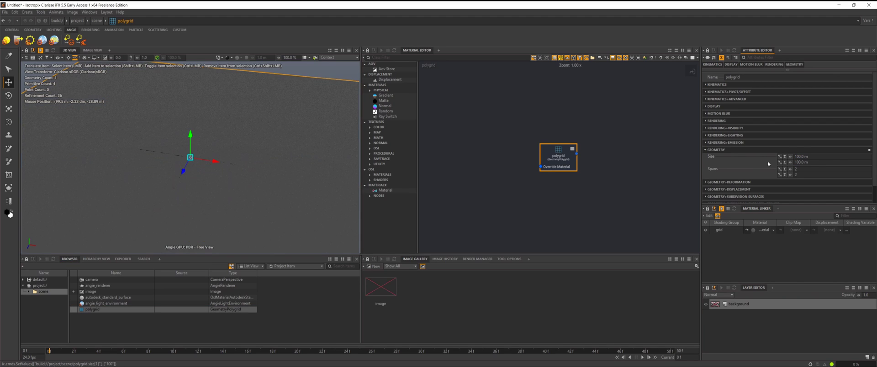
left_click(227, 58)
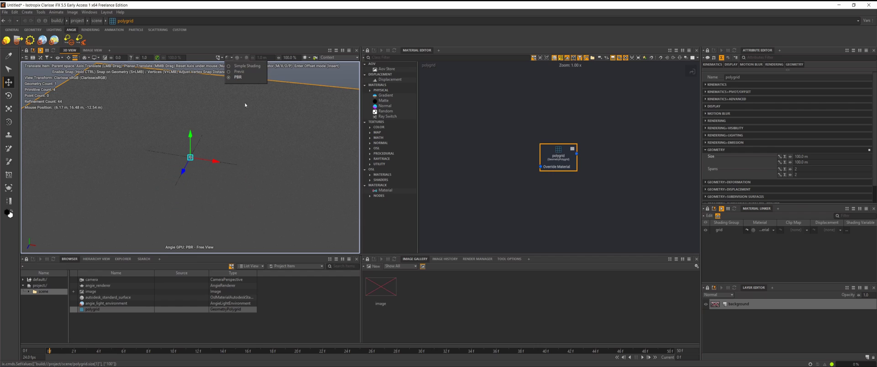
left_click(239, 78)
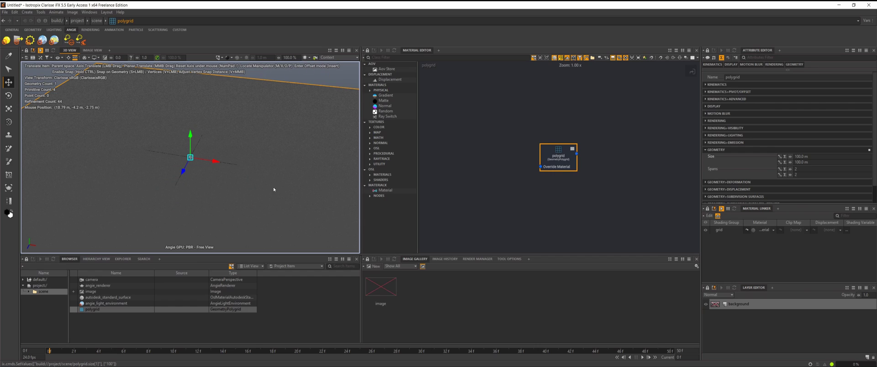
Create a point cloud that uses the polygrid as its source geometry
right_click(145, 325)
type("point")
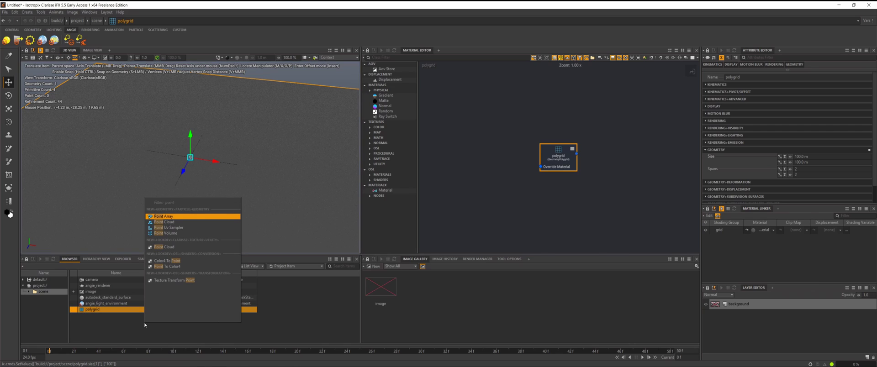
key("Return")
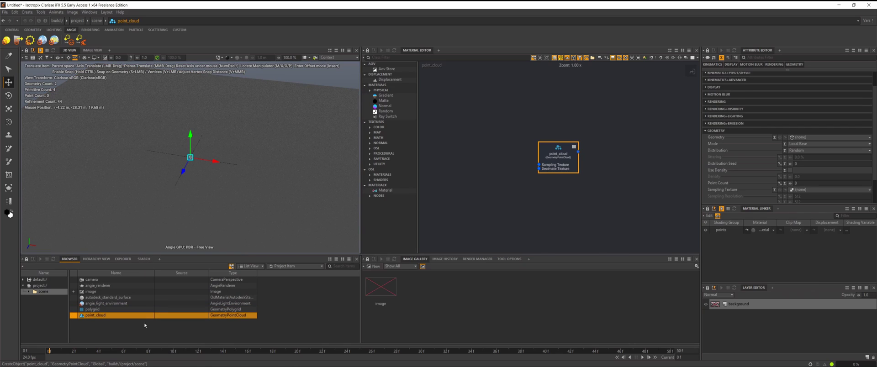
left_click(829, 137)
left_click(804, 144)
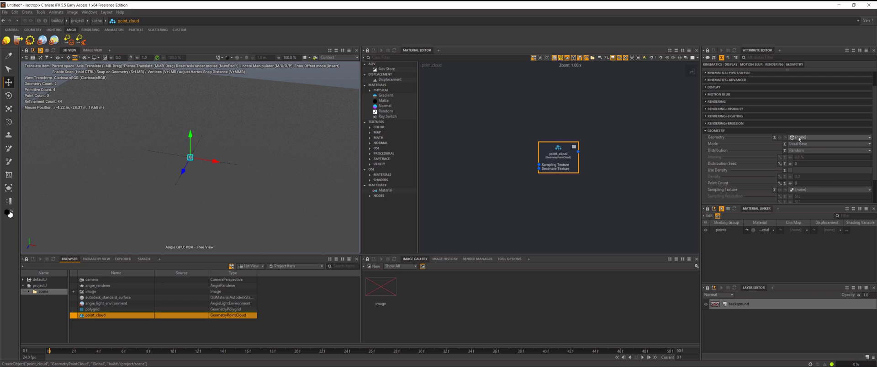
left_click(424, 145)
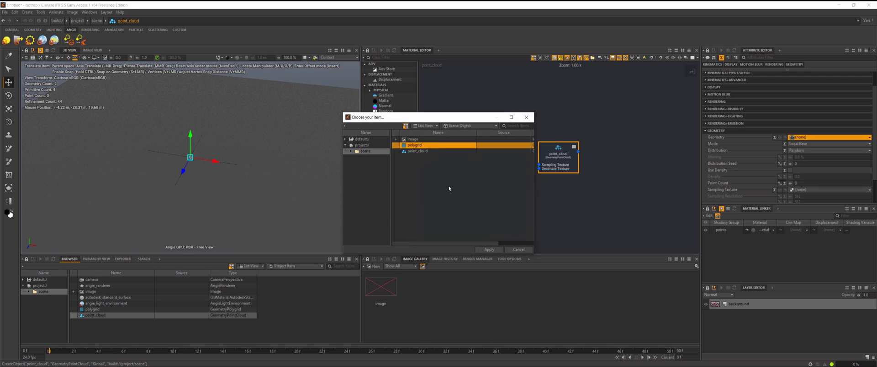
left_click(488, 250)
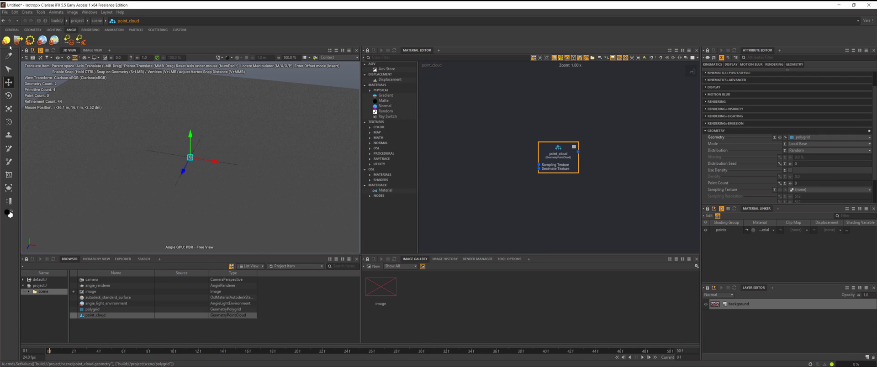
Add an Angie sphere light and set its radius to 1 m
left_click(6, 41)
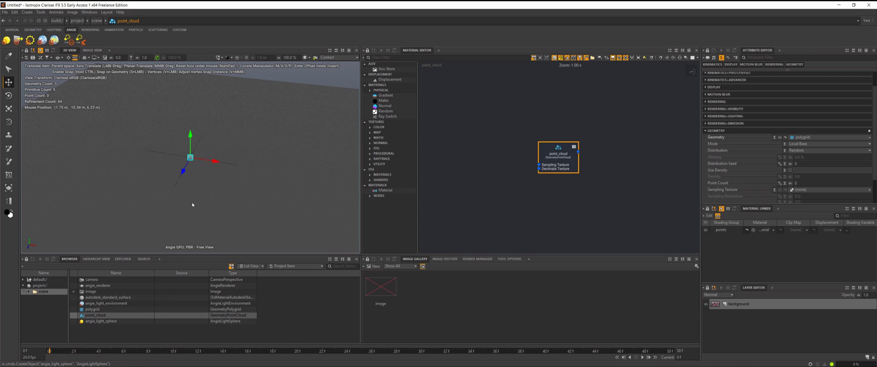
left_click(126, 321)
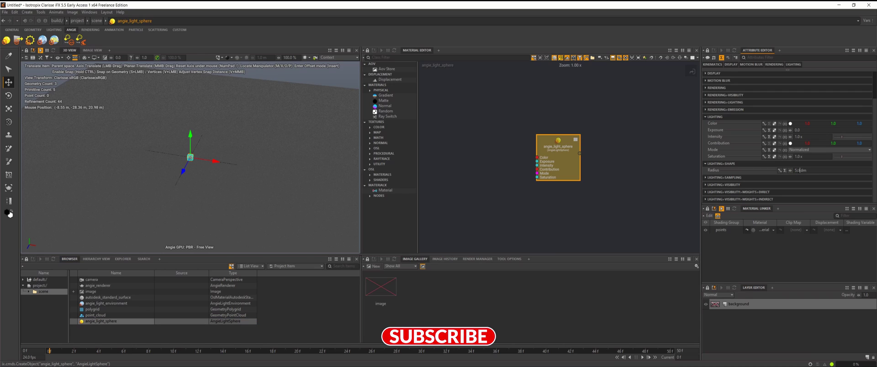
key("ctrl+a")
type("1")
key("Return")
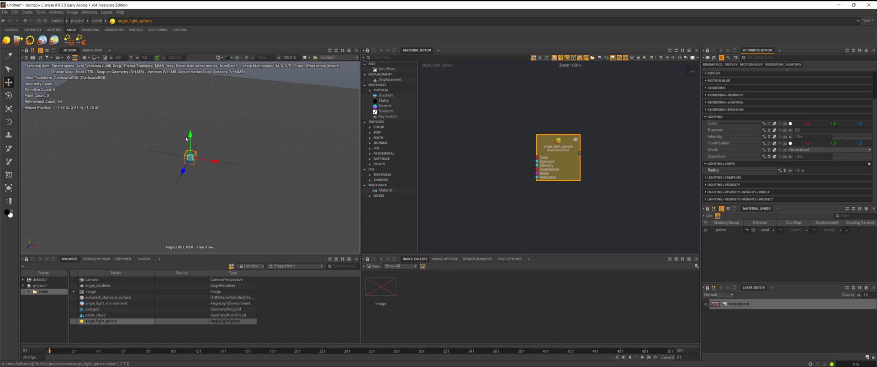
Set the point_cloud's point count to 100 and view the points on the grid
left_click(118, 315)
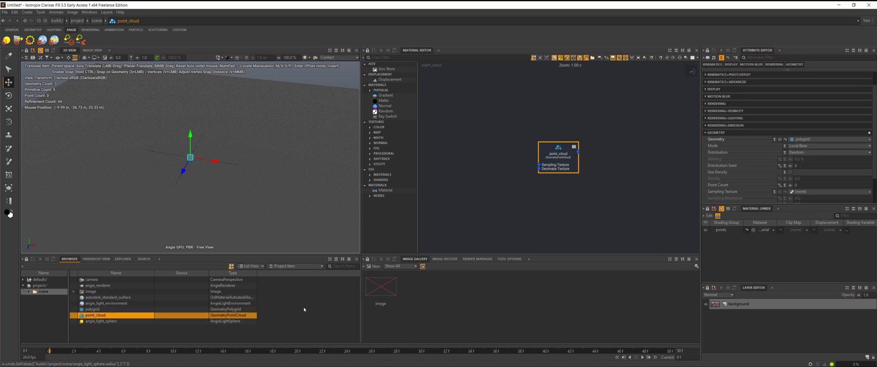
left_click(797, 185)
type("1")
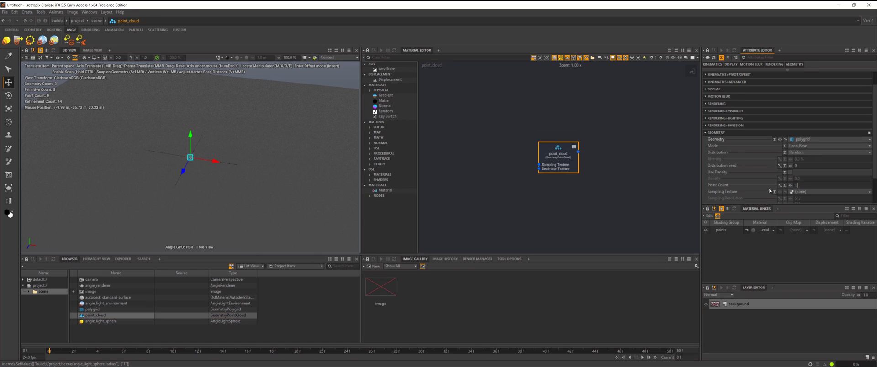
type("00")
key("Return")
left_click_drag(236, 195, 192, 215, "alt")
Create a scatterer with point_cloud as its geometry support
right_click(161, 333)
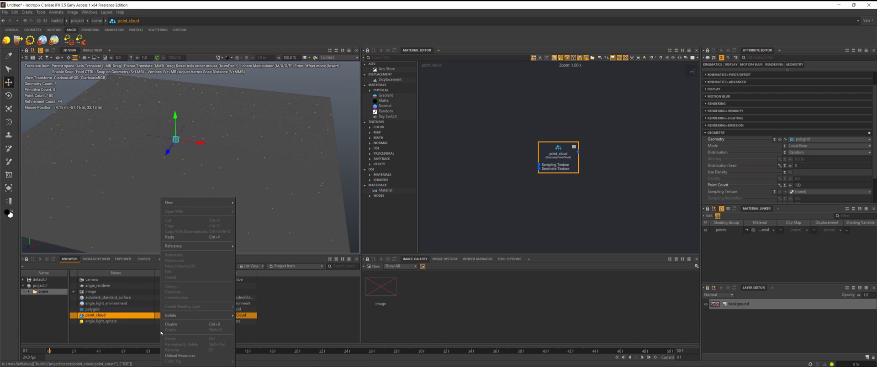
type("scatterer")
key("Return")
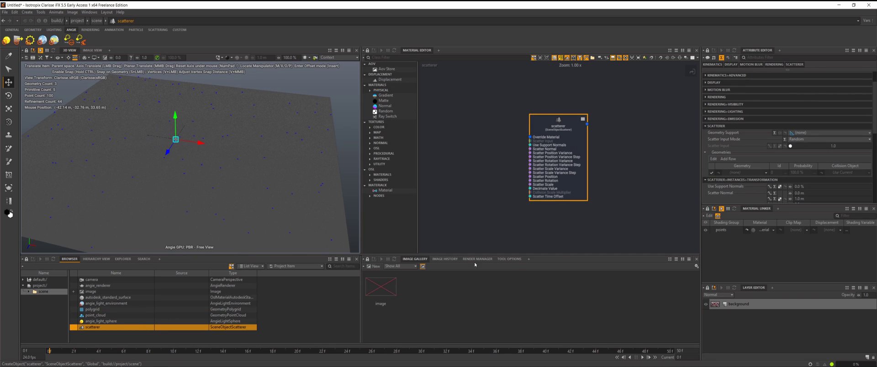
left_click(809, 133)
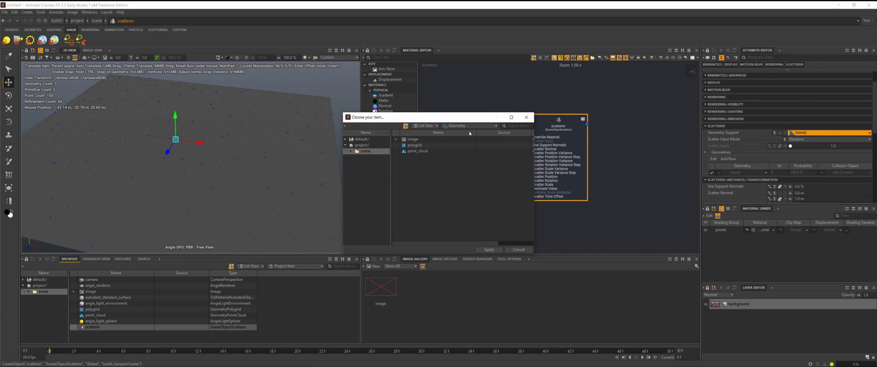
left_click(426, 151)
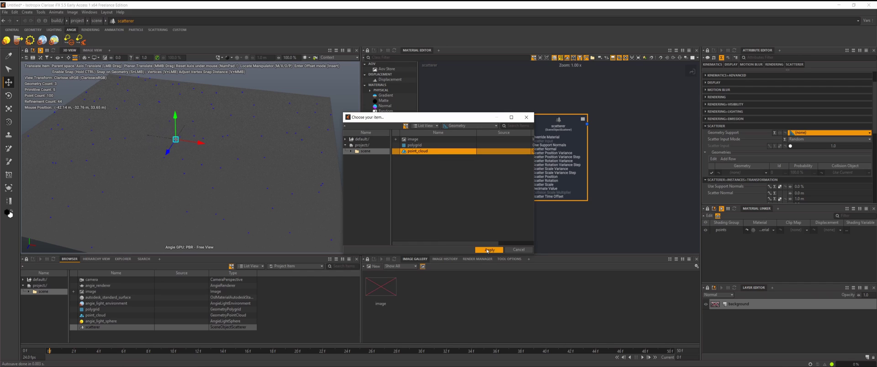
left_click(488, 249)
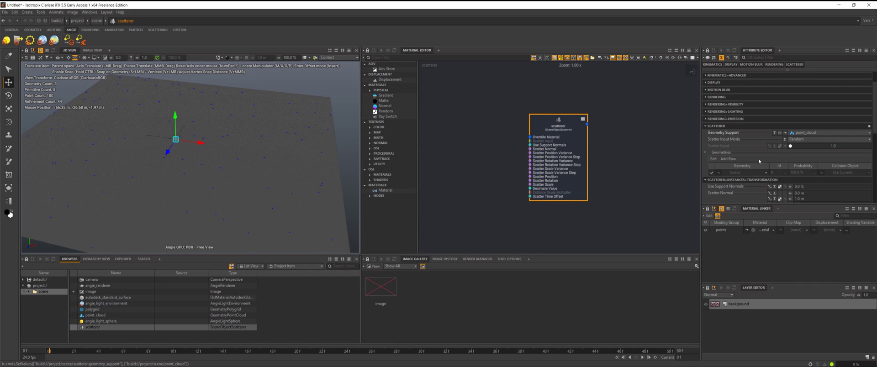
Add angie_light_sphere as the scatterer's scattered geometry
left_click(767, 173)
left_click(461, 157)
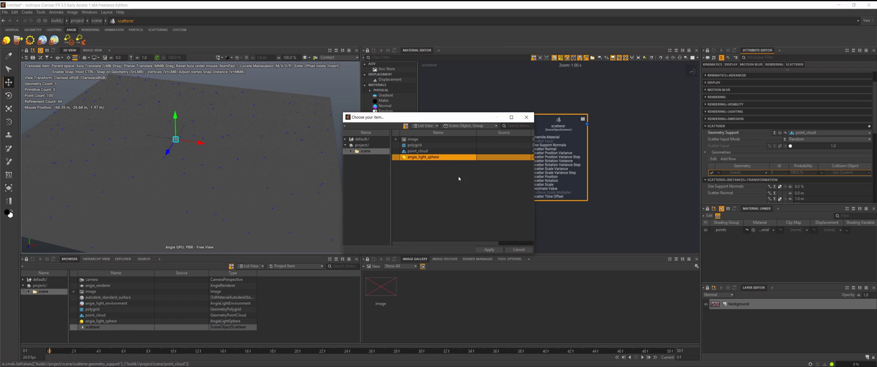
left_click(489, 249)
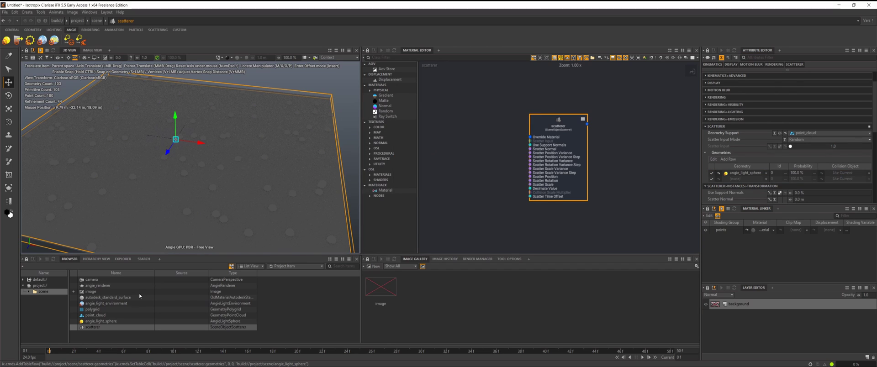
left_click_drag(212, 168, 215, 152, "alt")
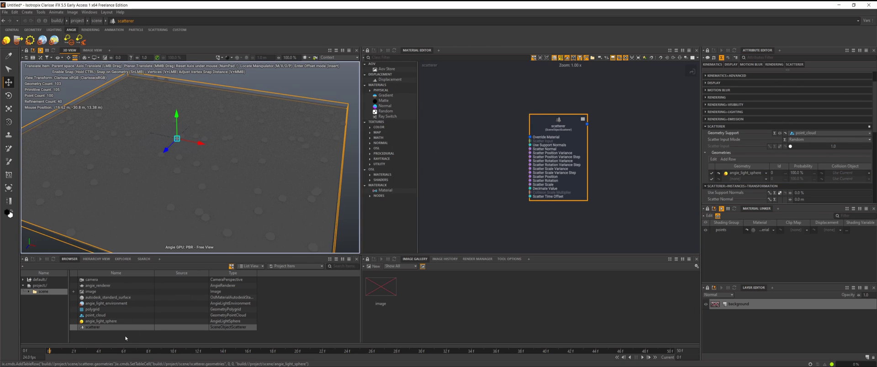
Set the angie_light_sphere intensity to 100
left_click(105, 321)
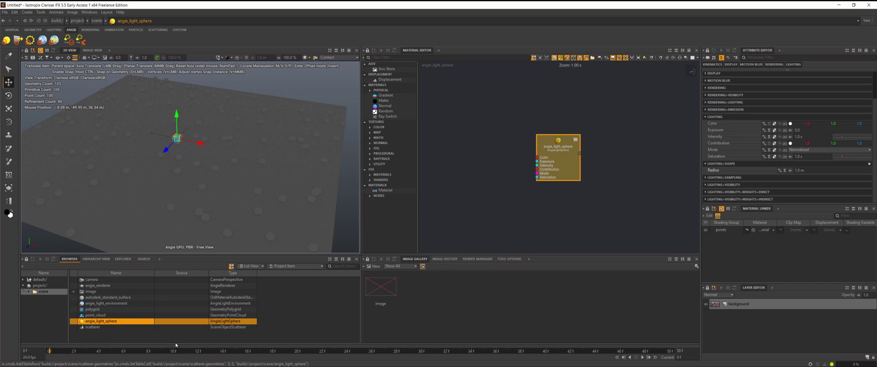
double_click(798, 136)
type("100")
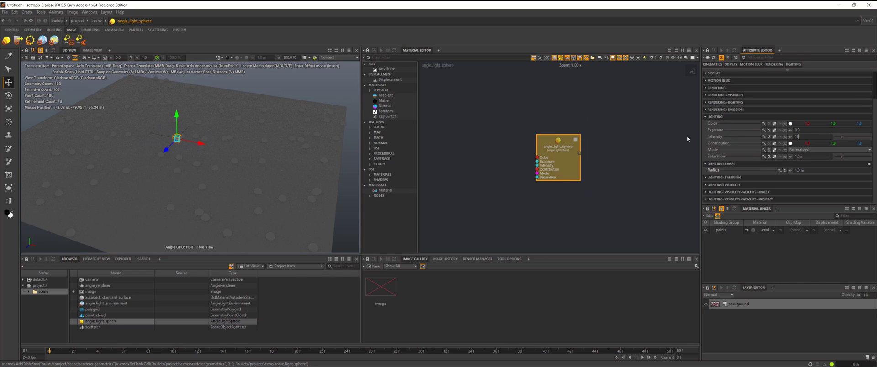
key("Return")
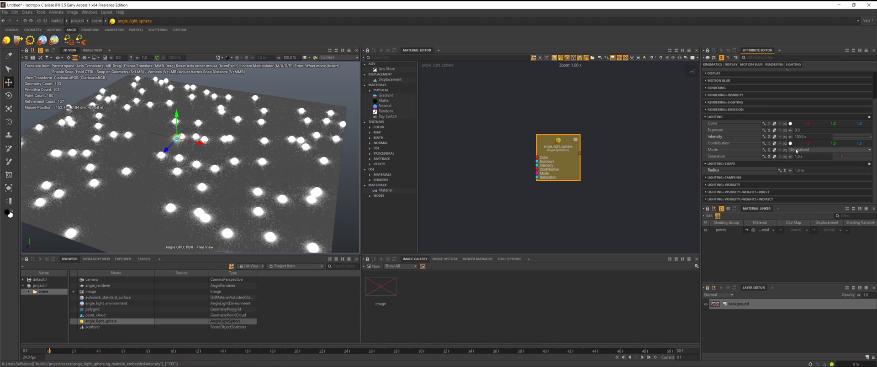
left_click_drag(242, 216, 191, 137, "alt")
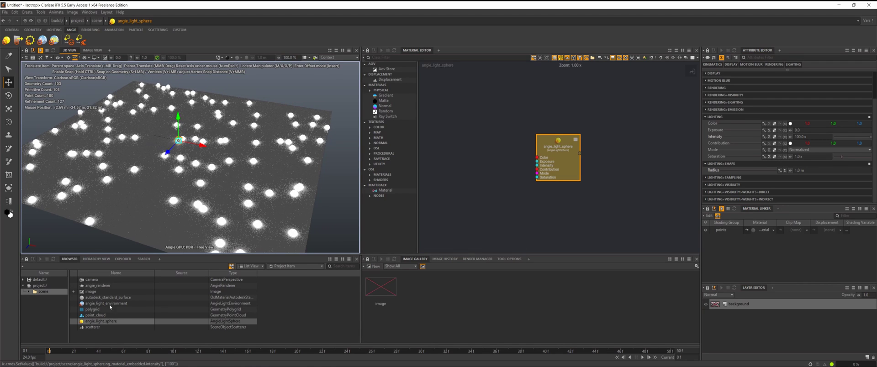
Raise point_cloud about 2.2 m and assign autodesk_standard_surface to the polygrid
left_click(105, 316)
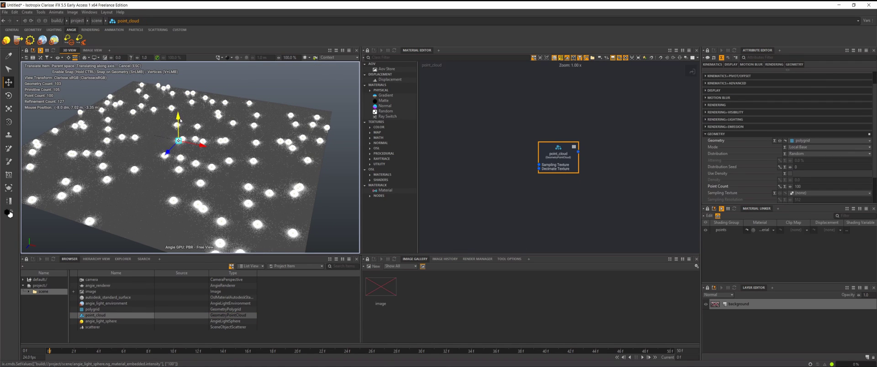
left_click_drag(179, 125, 175, 149)
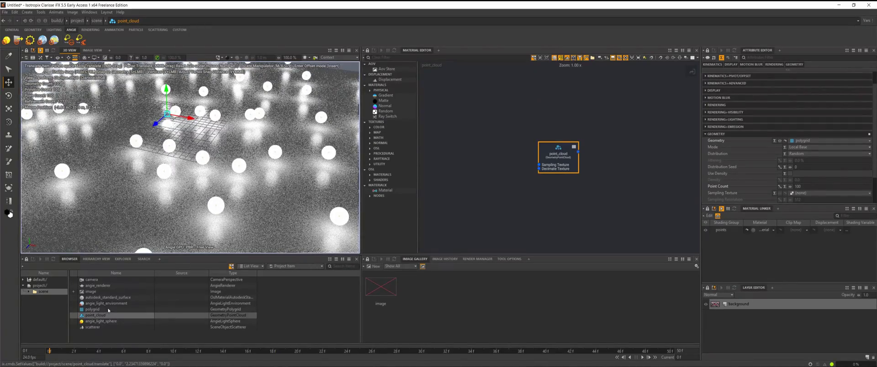
left_click_drag(108, 297, 191, 218)
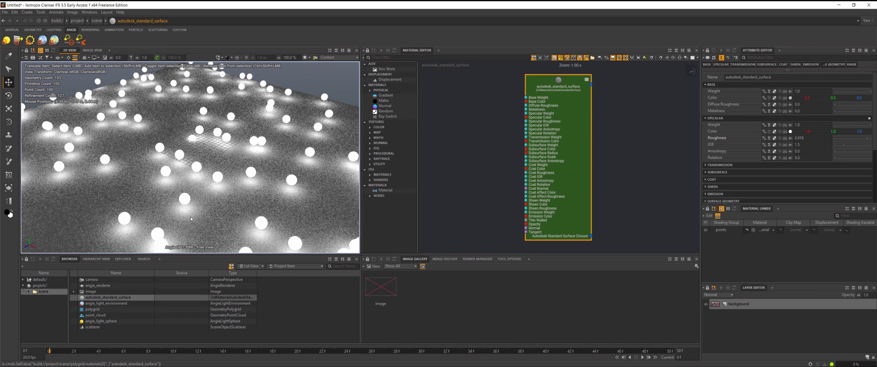
Switch to the Image View to see the render of the glowing spheres over the grid
left_click(92, 50)
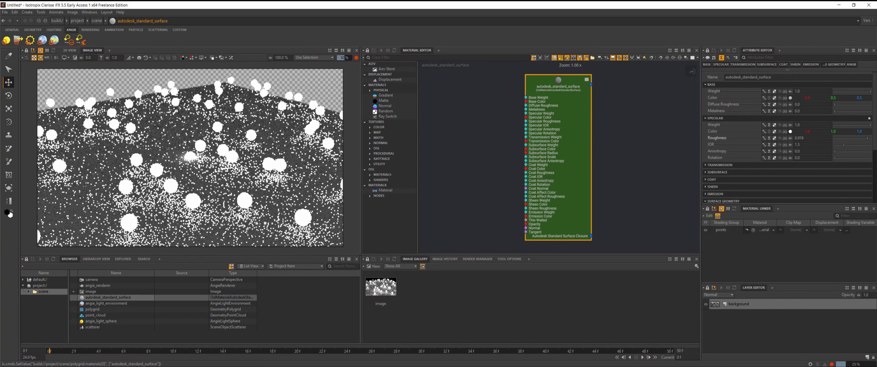